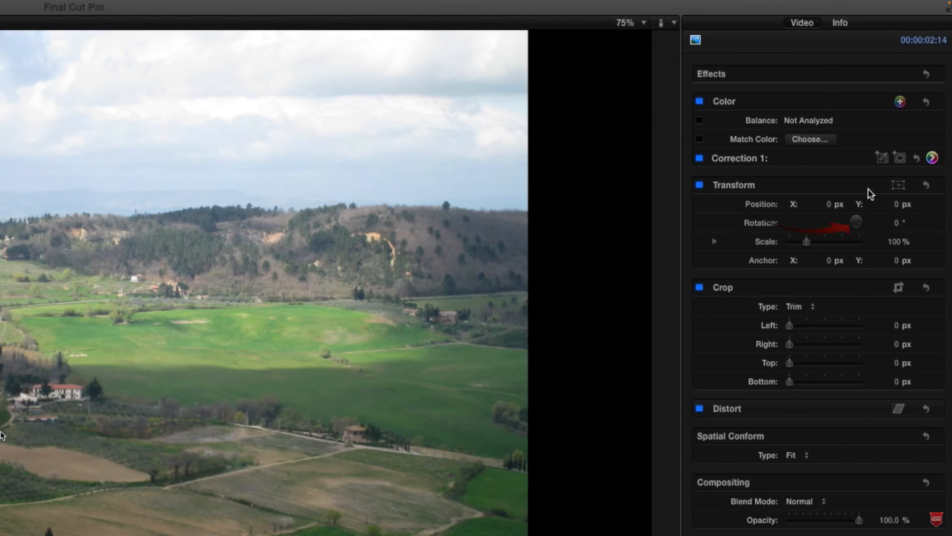
Try small global, shadows, midtones and highlights exposure changes in Correction 1 and reset the exposure
mouse_move(702, 165)
left_mouse_down()
mouse_move(702, 191)
mouse_move(701, 139)
mouse_move(701, 166)
left_mouse_up()
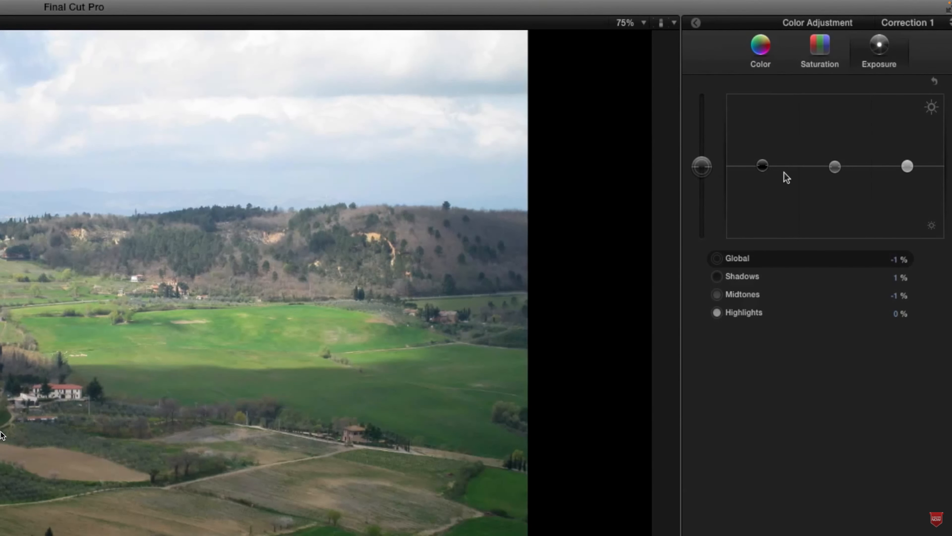
mouse_move(763, 165)
left_mouse_down()
mouse_move(764, 173)
mouse_move(763, 166)
left_mouse_up()
mouse_move(835, 166)
left_mouse_down()
mouse_move(833, 179)
mouse_move(833, 165)
left_mouse_up()
mouse_move(907, 165)
left_mouse_down()
mouse_move(907, 145)
mouse_move(907, 180)
mouse_move(907, 162)
left_mouse_up()
left_click(933, 81)
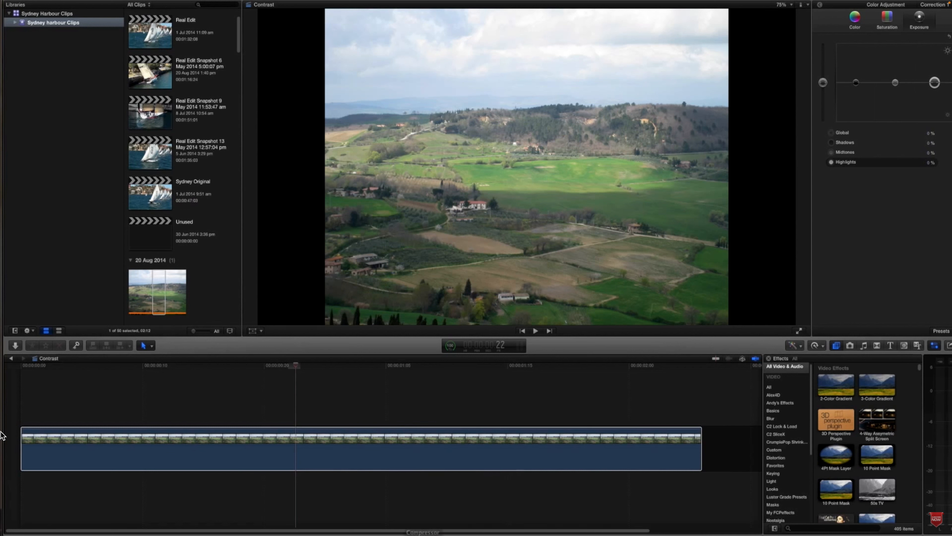
Switch to Motion, locate Contrast among the library's Color Correction filters, and show the parameters of the Contrast filter on Effect Source
mouse_move(407, 532)
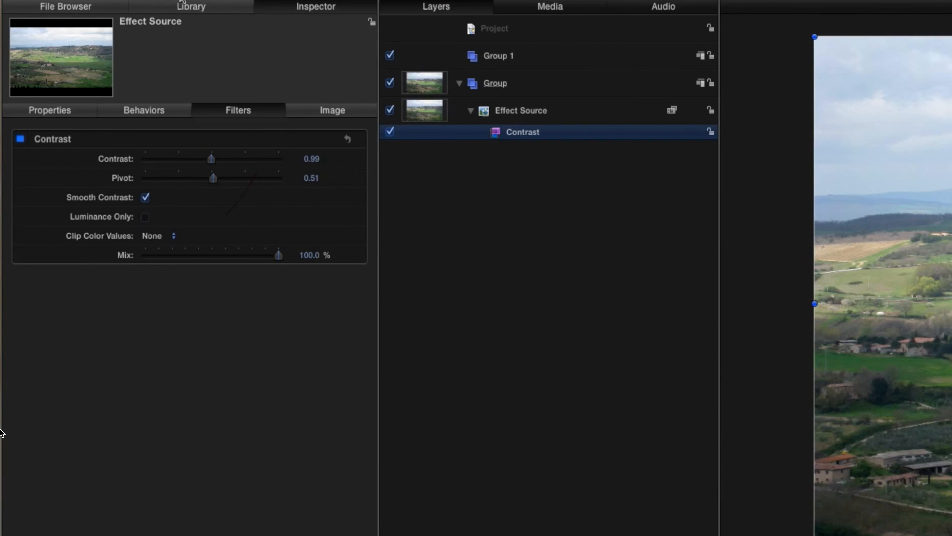
left_click(199, 13)
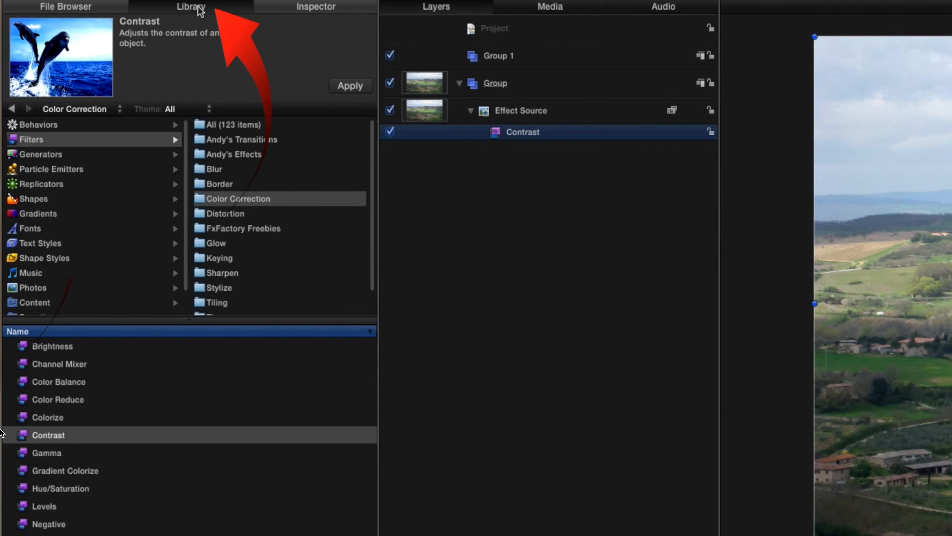
left_click(16, 144)
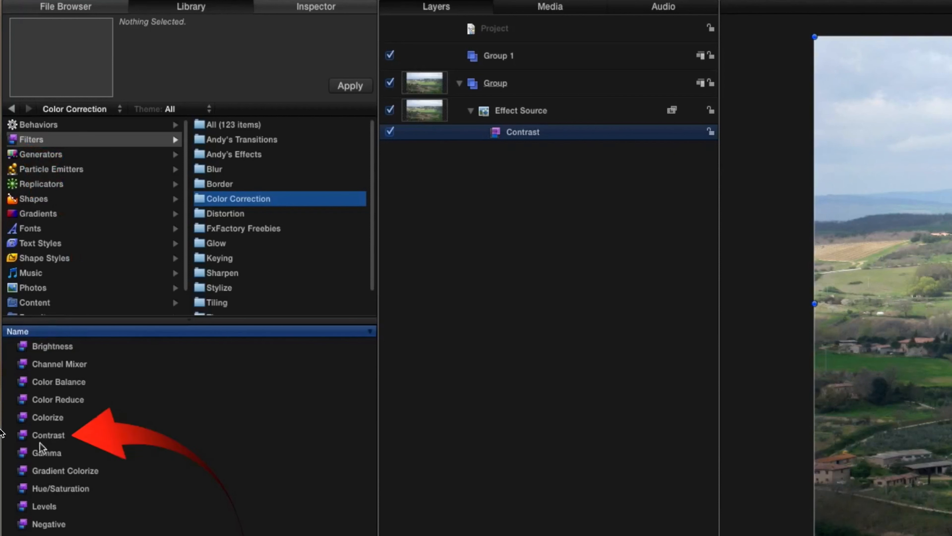
left_click(43, 435)
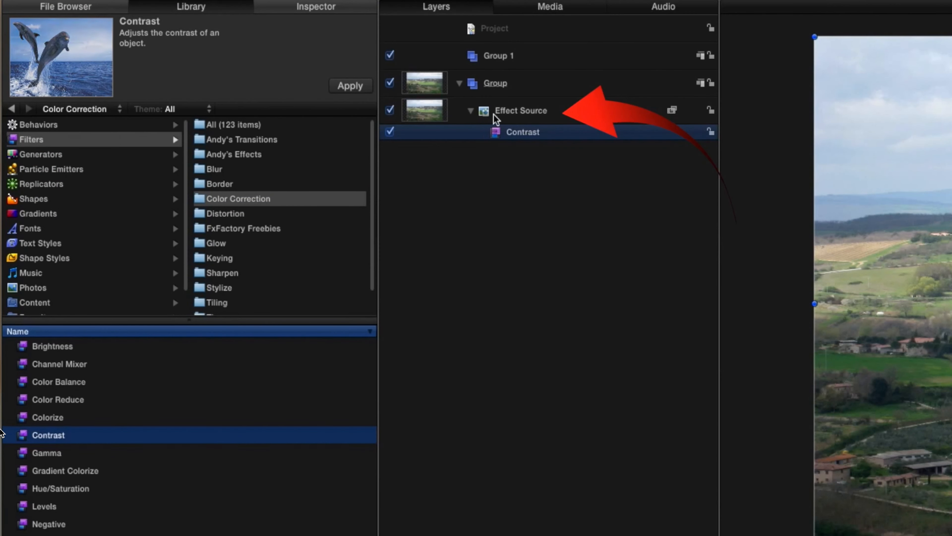
left_click(498, 134)
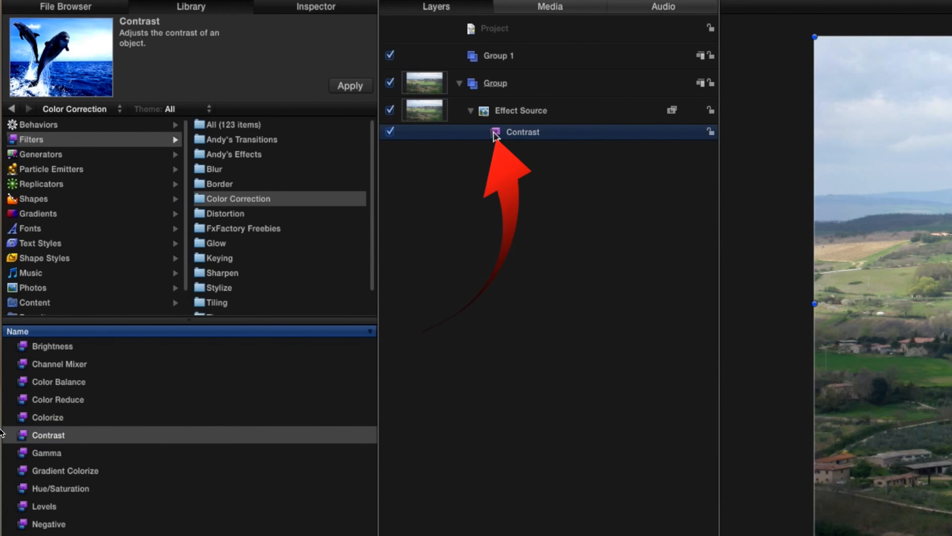
left_click(313, 8)
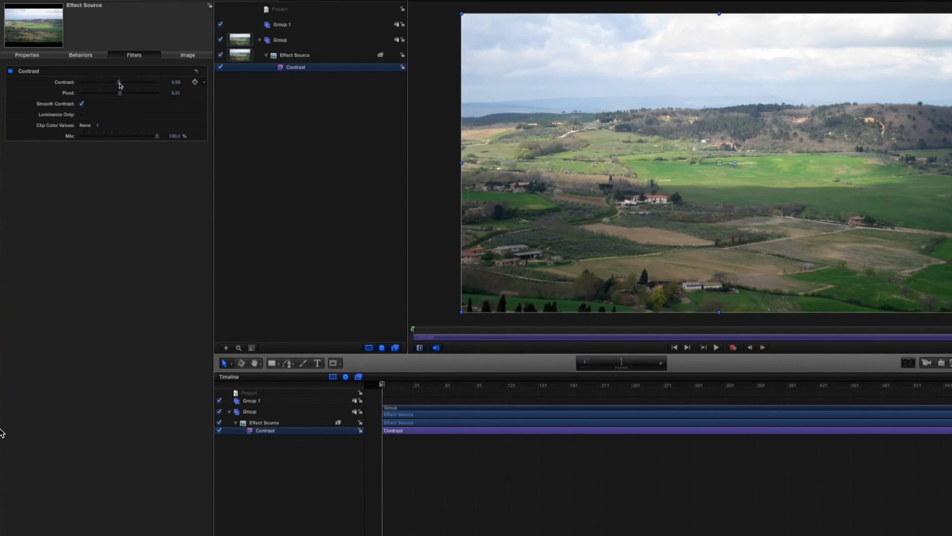
Try stronger settings on the Contrast filter, balancing the two sliders to reach Contrast 1.49 and Pivot 0.85
mouse_move(119, 85)
left_mouse_down()
mouse_move(140, 85)
mouse_move(110, 86)
mouse_move(119, 85)
left_mouse_up()
left_click_drag(118, 84, 140, 85)
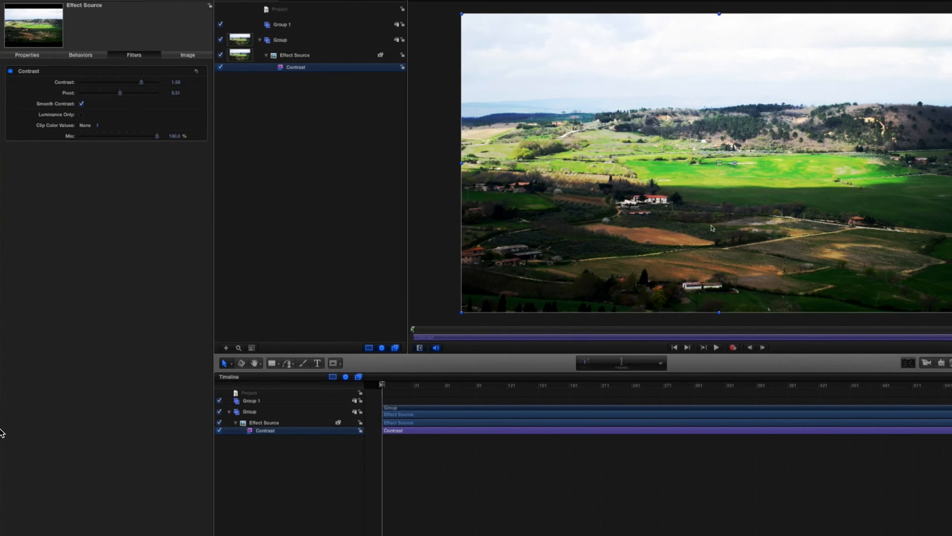
mouse_move(120, 93)
left_mouse_down()
mouse_move(111, 94)
mouse_move(137, 84)
mouse_move(123, 84)
mouse_move(130, 95)
mouse_move(159, 100)
mouse_move(113, 98)
mouse_move(133, 99)
left_mouse_up()
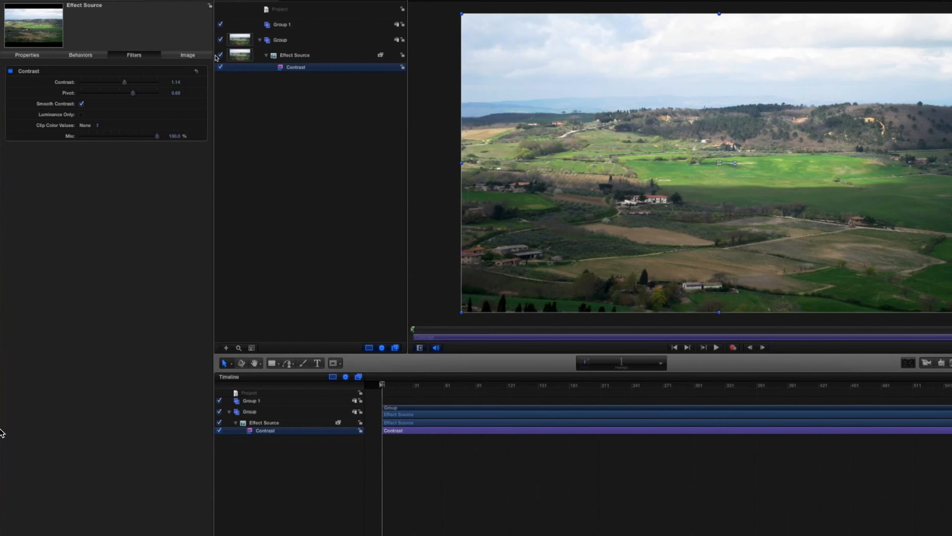
left_click_drag(124, 82, 135, 83)
mouse_move(133, 93)
left_mouse_down()
mouse_move(145, 92)
mouse_move(136, 83)
left_mouse_up()
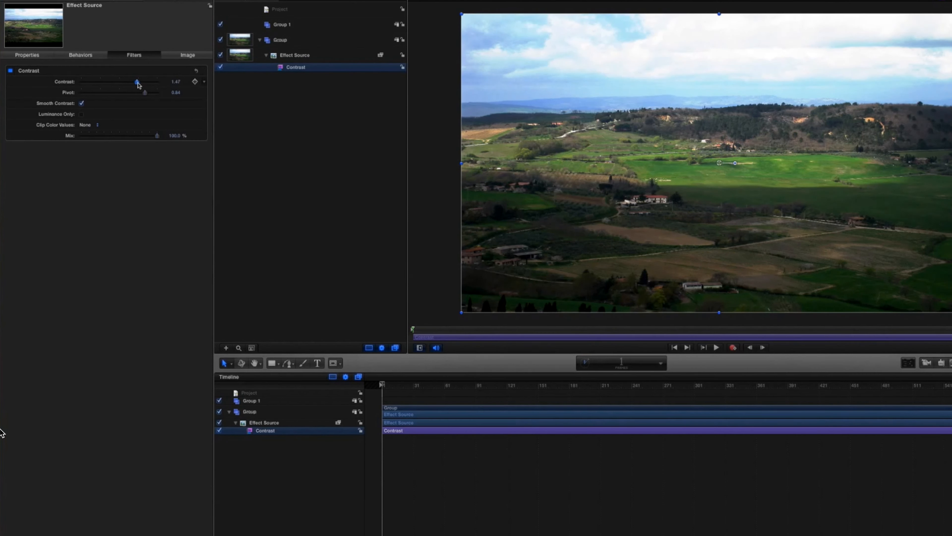
left_click_drag(139, 83, 141, 83)
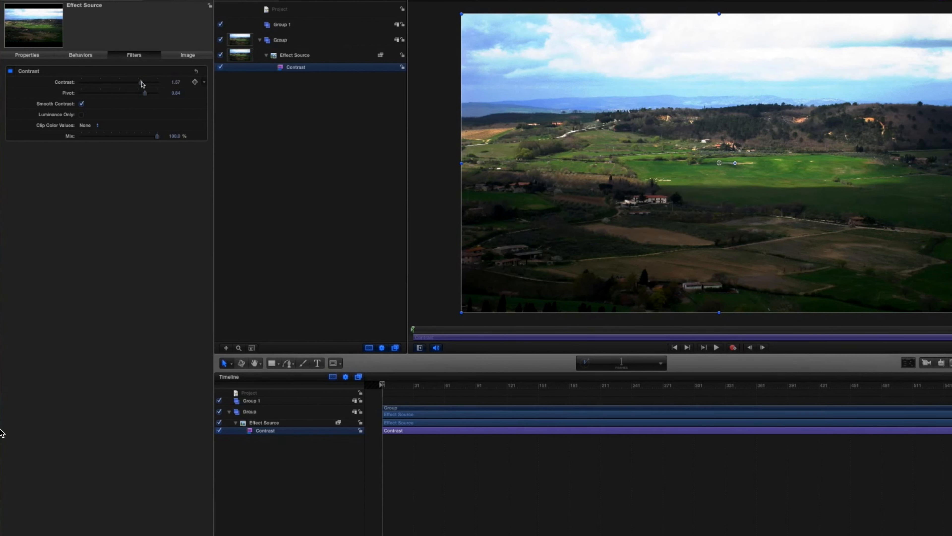
left_click_drag(140, 81, 138, 82)
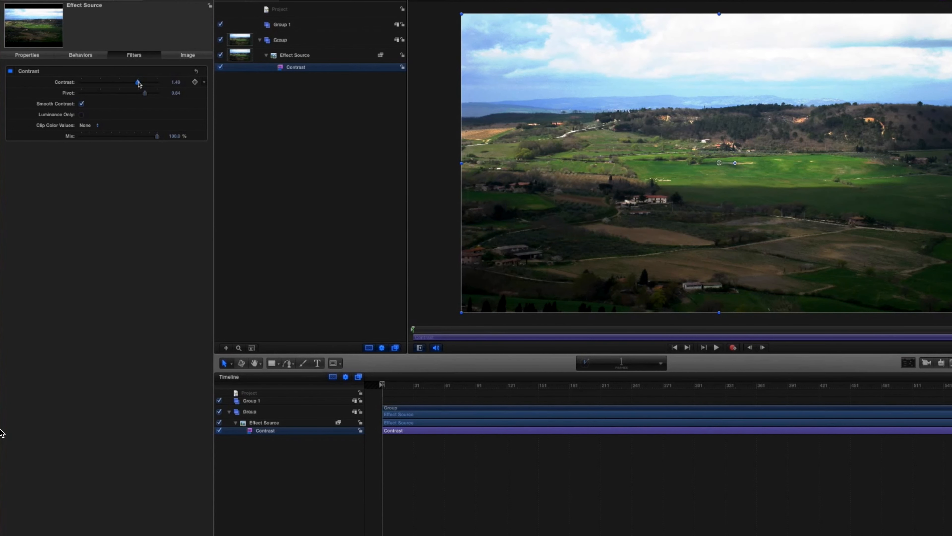
left_click_drag(143, 94, 142, 94)
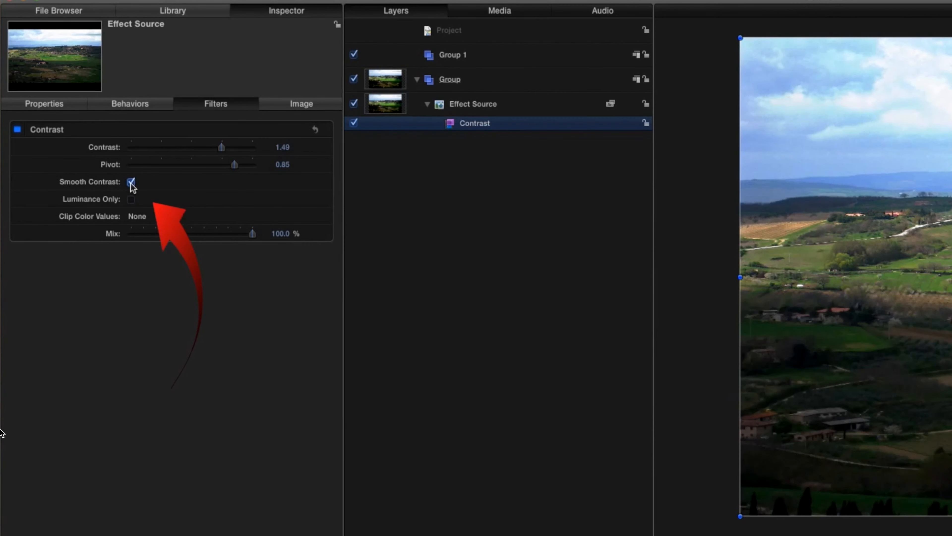
Compare the image with Luminance Only on and off, leaving it off with Contrast at about 1.53 and Pivot at about 0.75
left_click(131, 183)
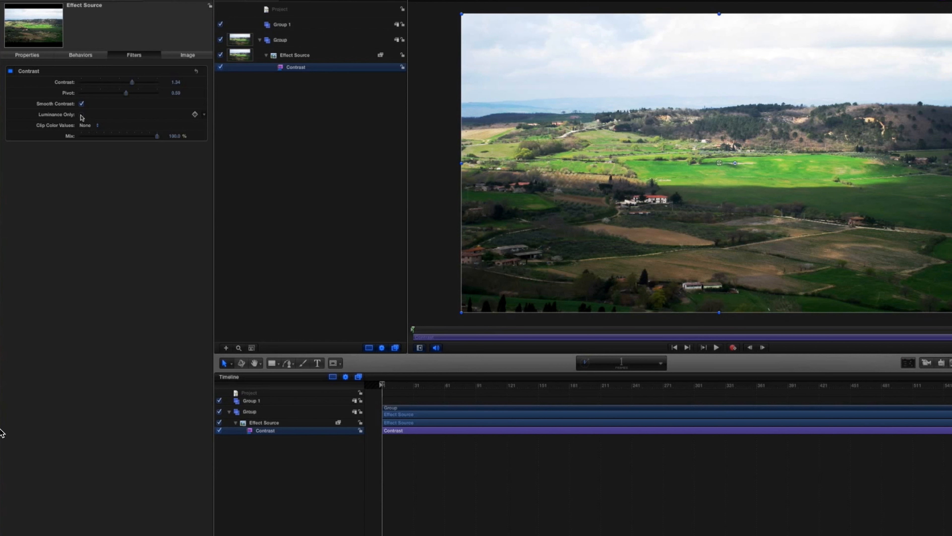
left_click(82, 115)
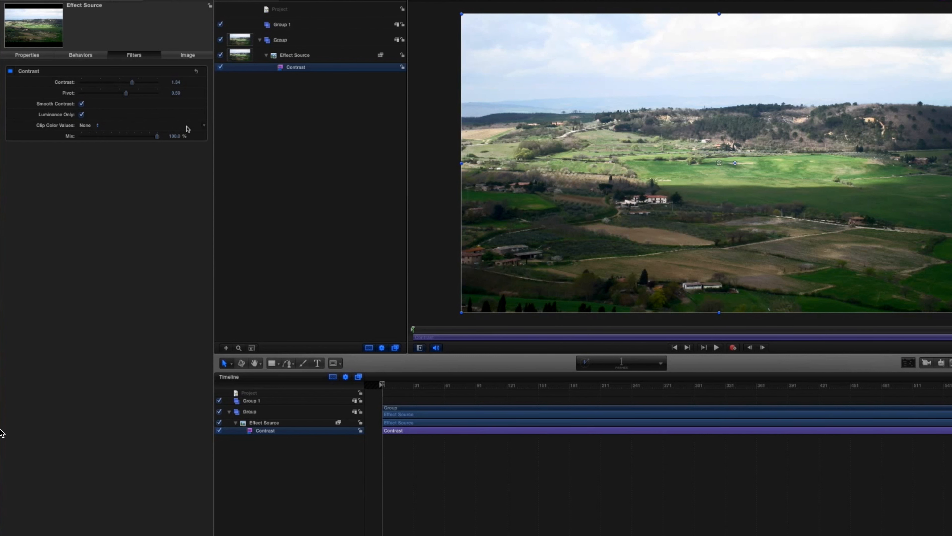
mouse_move(127, 93)
left_mouse_down()
mouse_move(114, 95)
mouse_move(144, 86)
mouse_move(135, 85)
left_mouse_up()
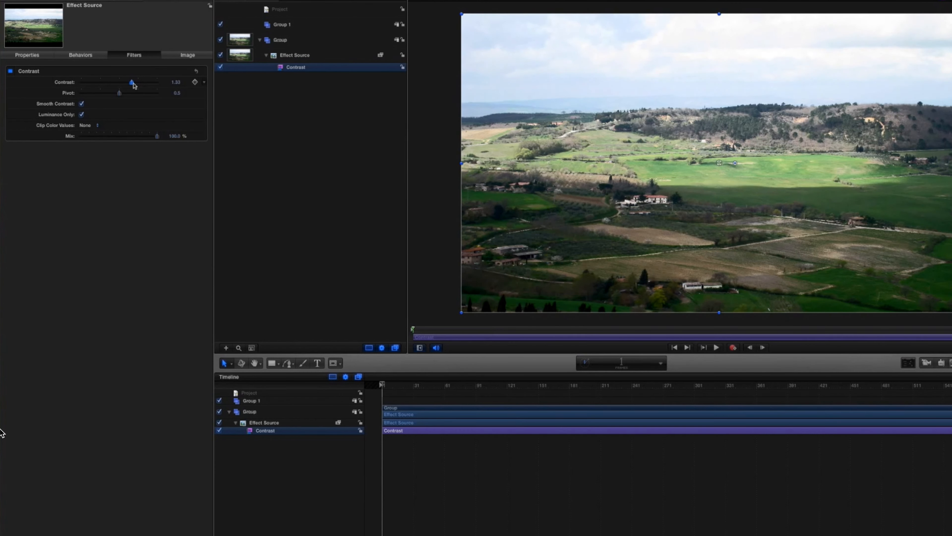
left_click(81, 115)
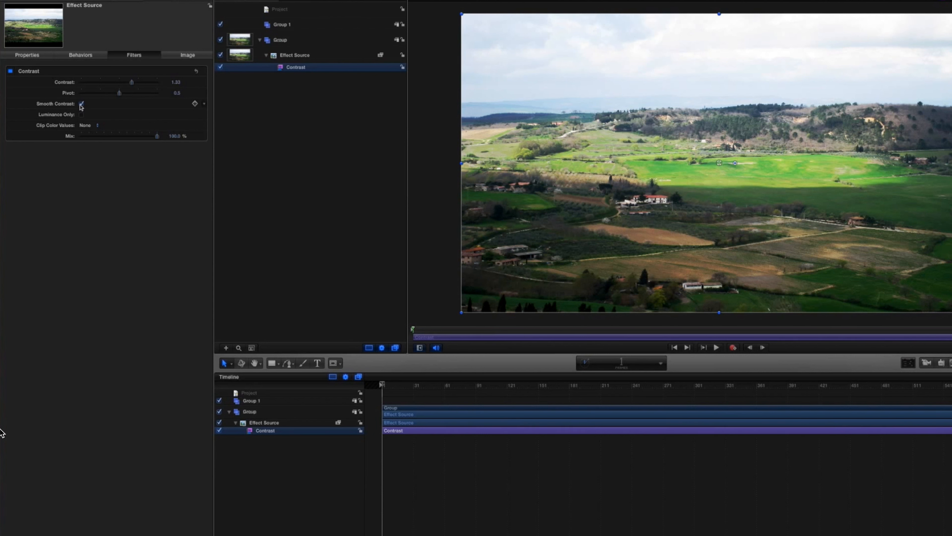
mouse_move(131, 82)
left_mouse_down()
mouse_move(123, 94)
mouse_move(139, 95)
left_mouse_up()
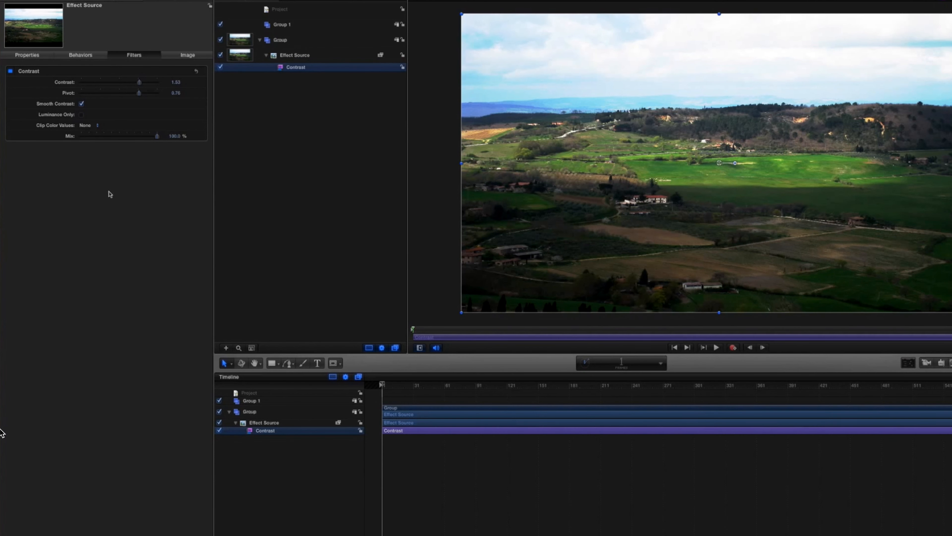
Create a new effect project from the Project Browser
left_click(55, 1)
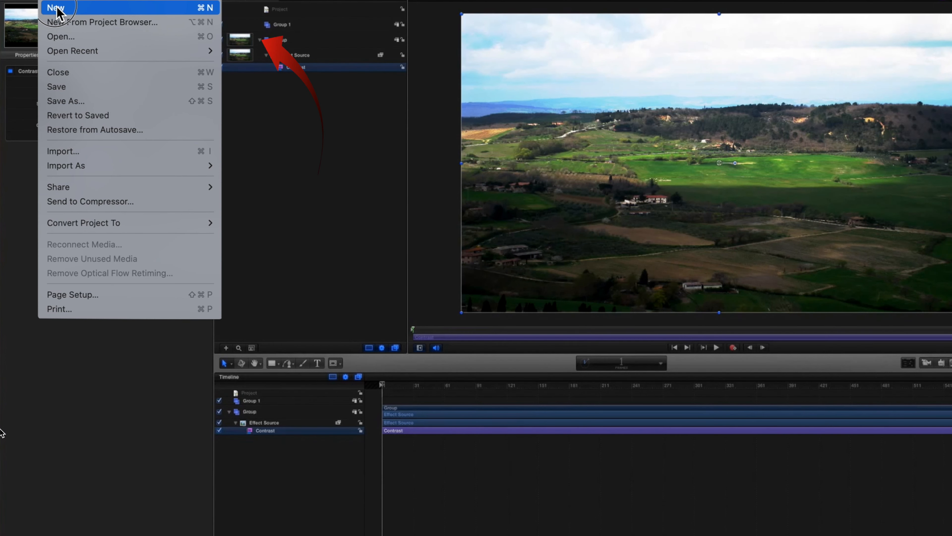
left_click(59, 23)
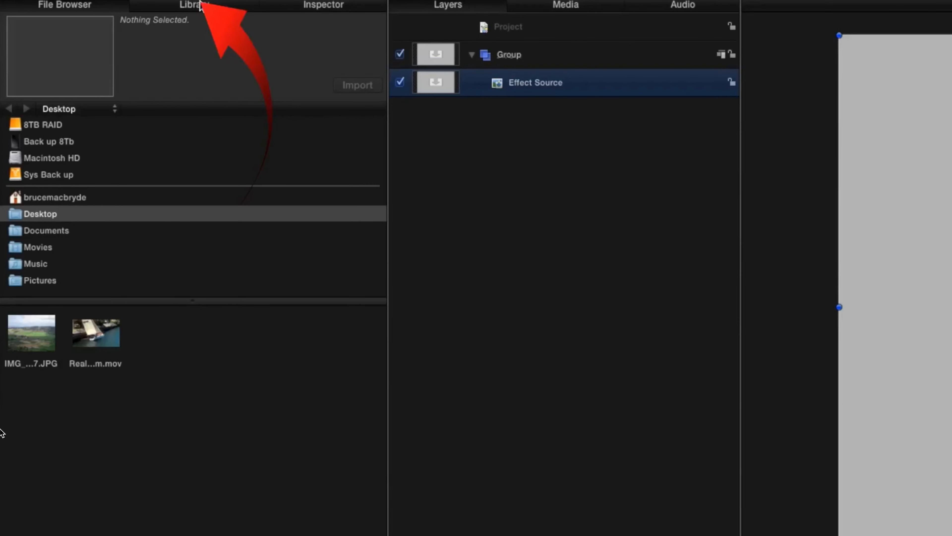
Apply the Contrast filter from the library's Color Correction category to the Effect Source layer
left_click(197, 5)
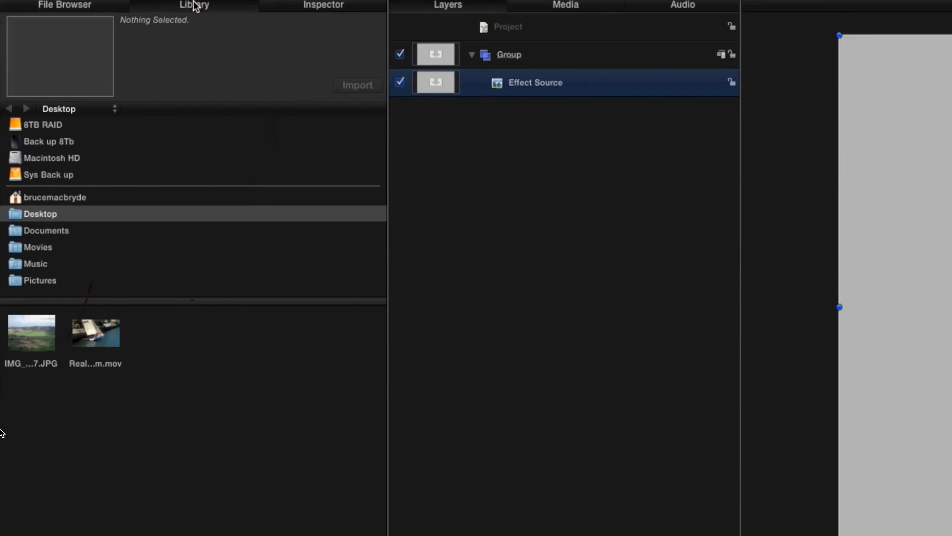
left_click(17, 144)
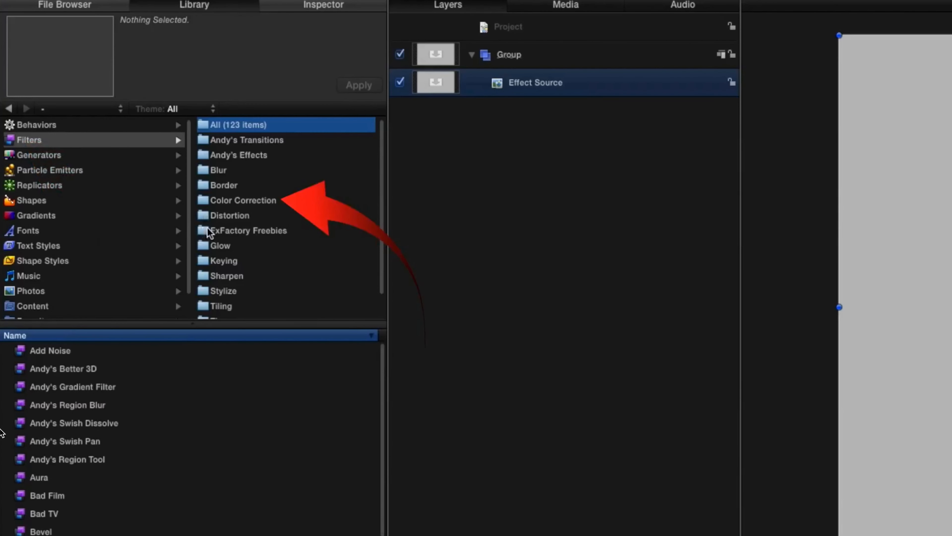
left_click(202, 204)
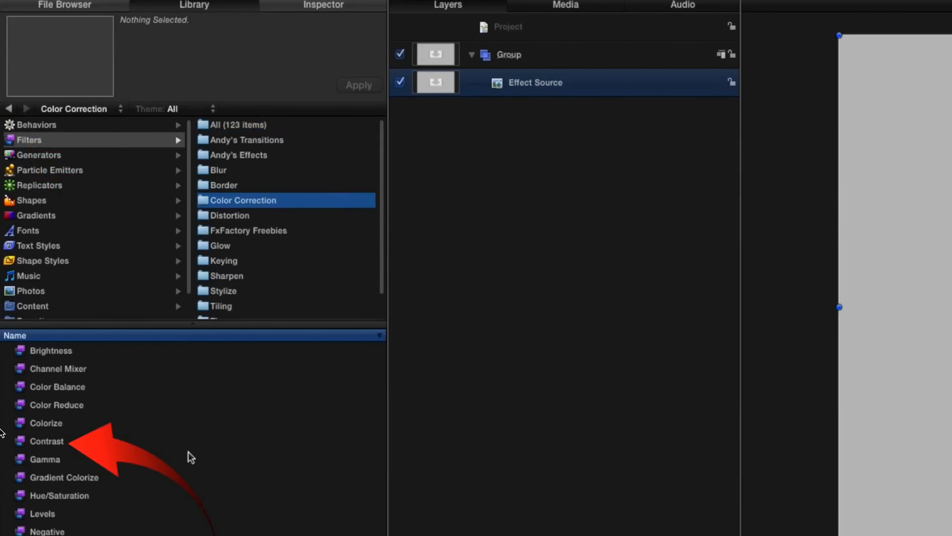
left_click(17, 443)
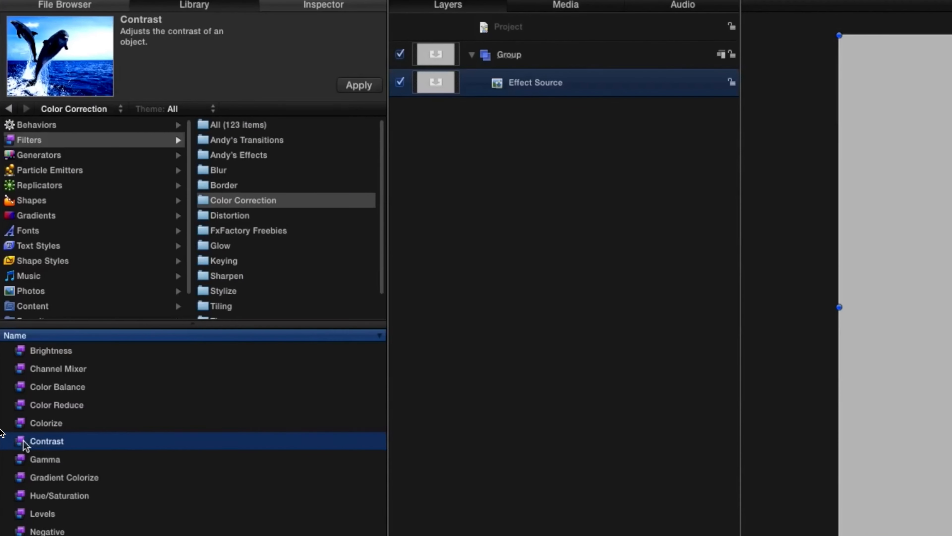
left_click_drag(21, 444, 525, 83)
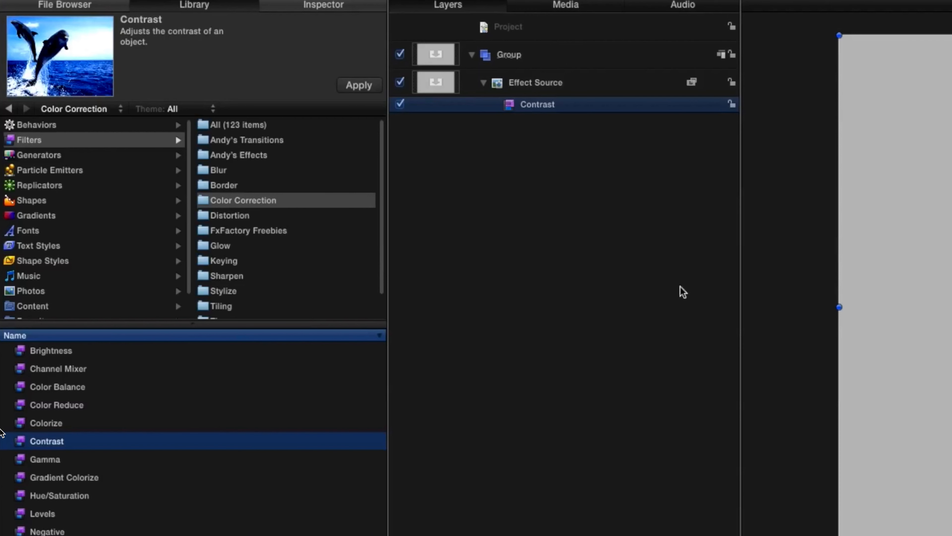
Publish the Contrast, Pivot, Smooth Contrast and Luminance Only parameters of the Contrast filter
left_click(320, 5)
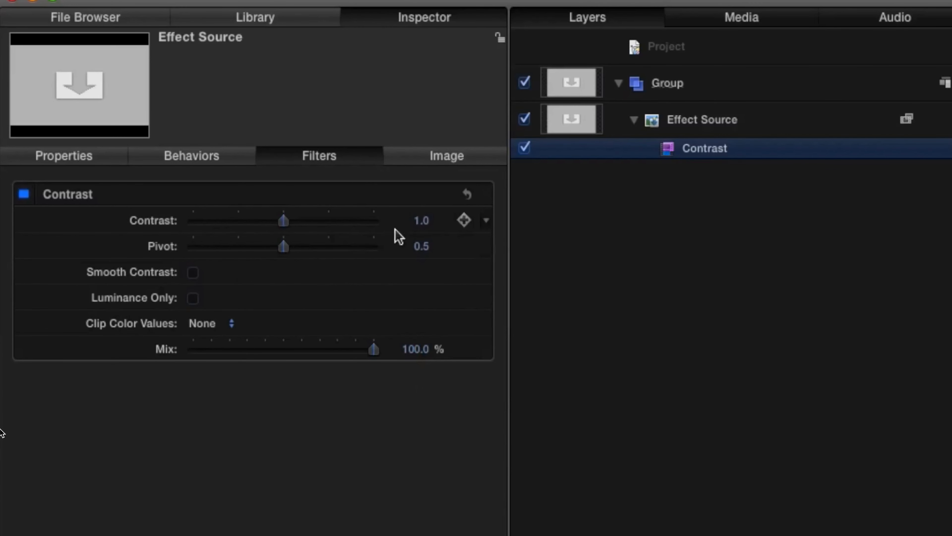
left_click(486, 221)
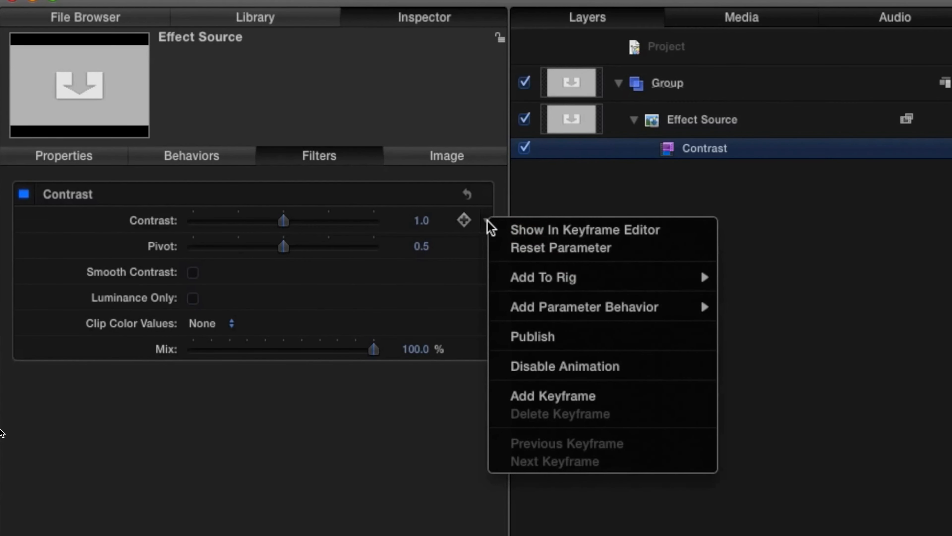
left_click(550, 338)
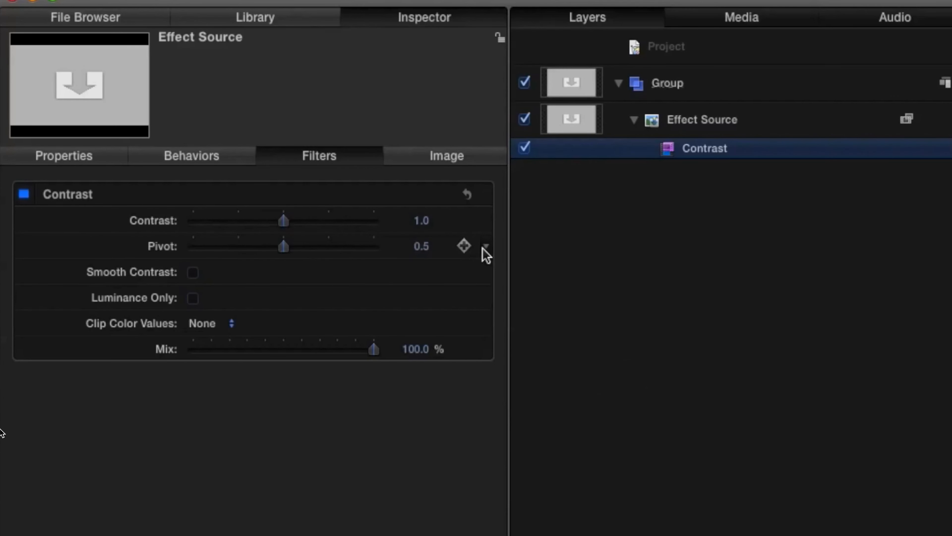
left_click(486, 247)
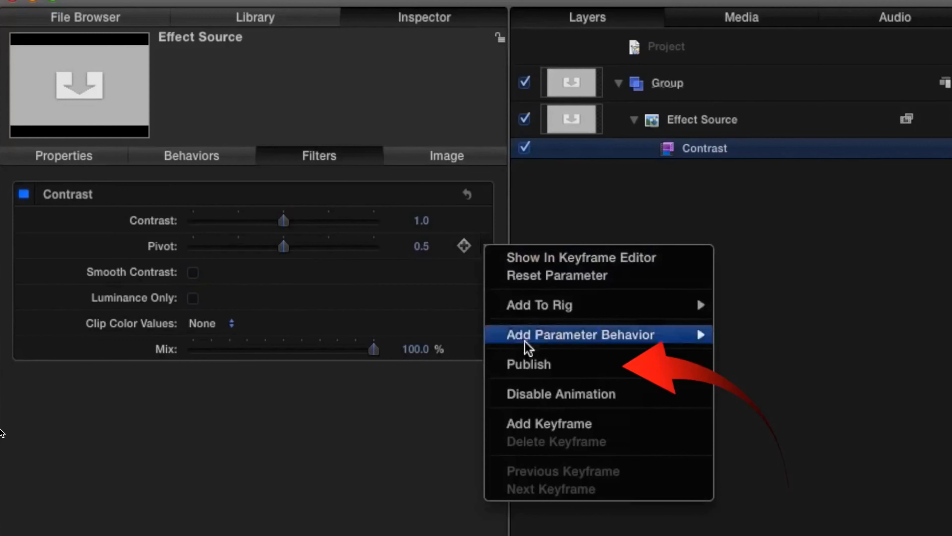
left_click(520, 365)
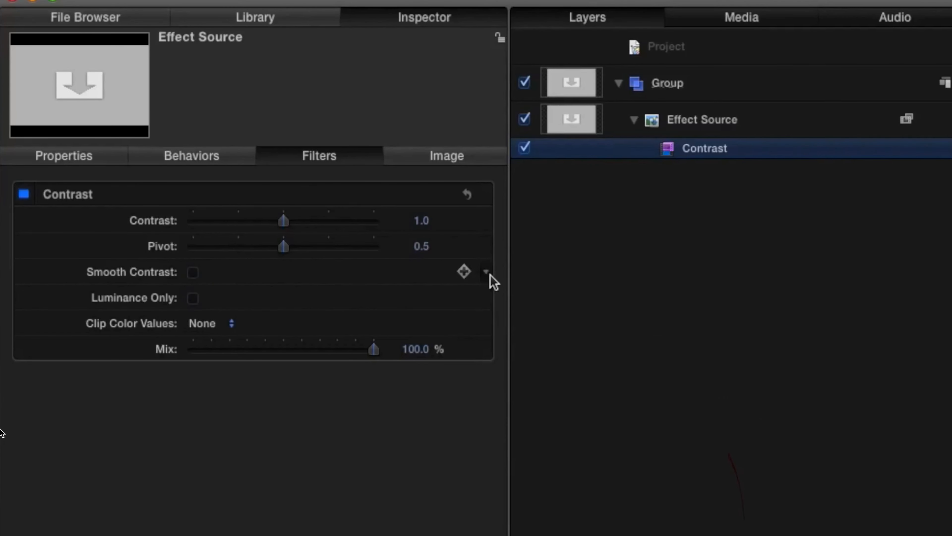
left_click(489, 273)
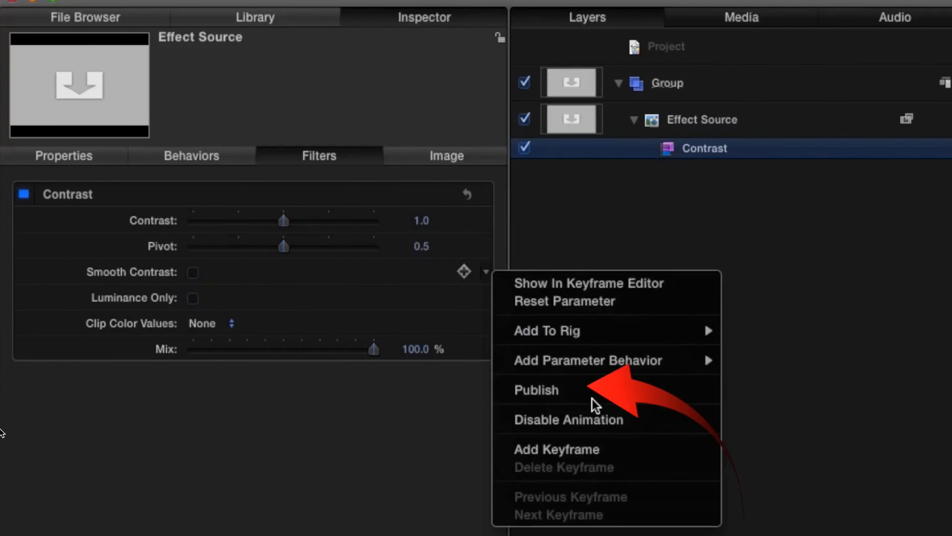
left_click(579, 397)
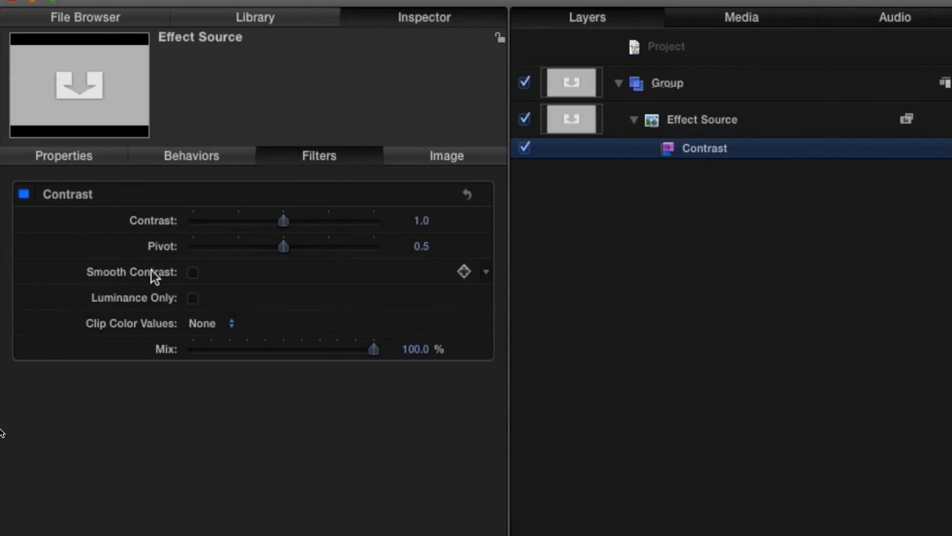
left_click(485, 298)
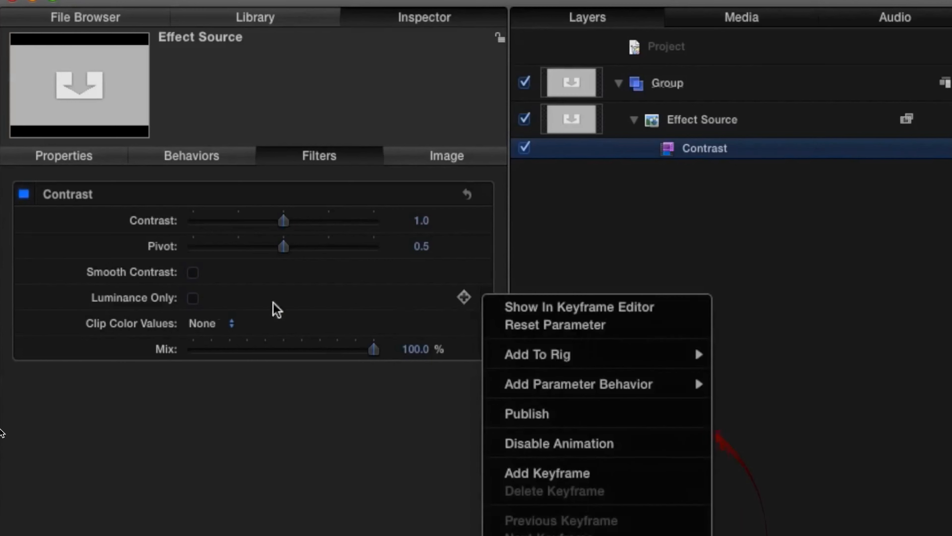
left_click(563, 414)
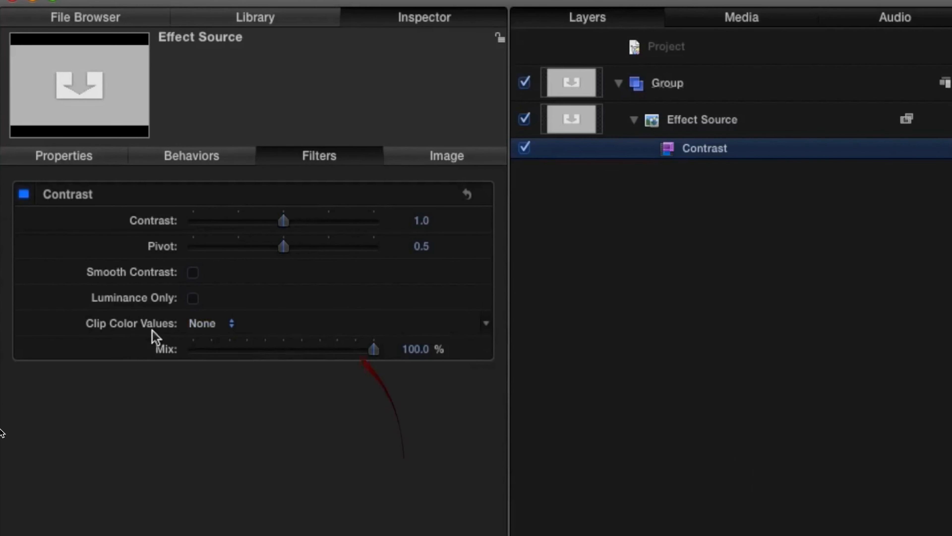
Review the Clip Color Values options, leaving None selected, and publish the Contrast filter's Clip Color Values and Mix parameters
left_click(214, 325)
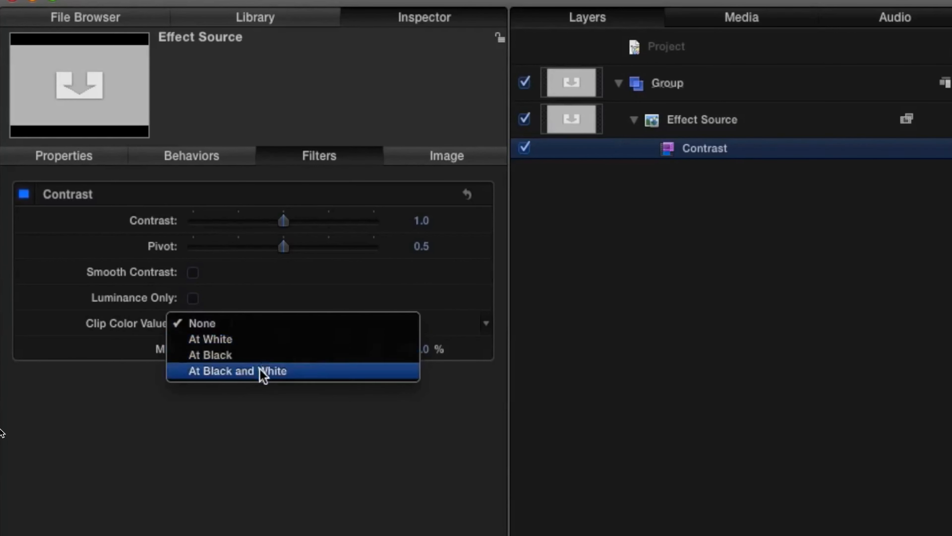
left_click(243, 330)
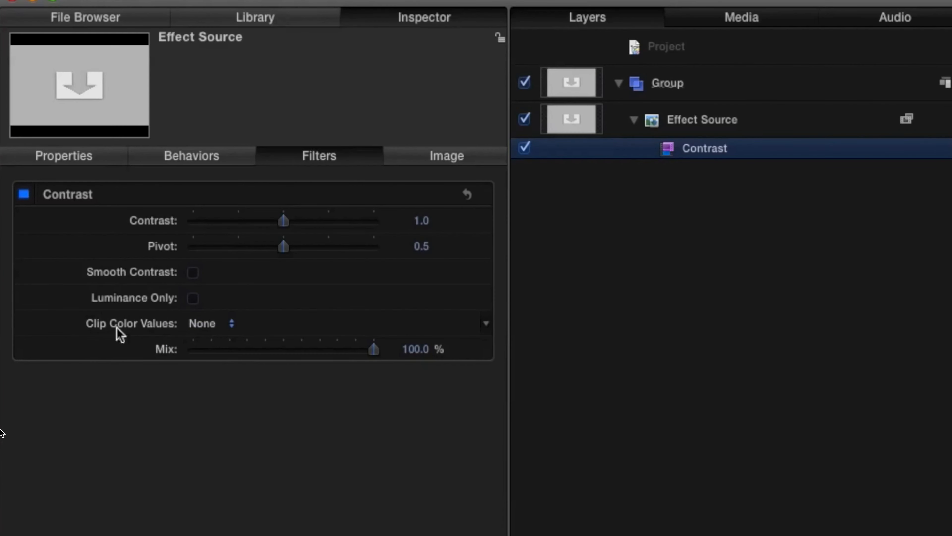
left_click(486, 324)
left_click(550, 438)
left_click(486, 350)
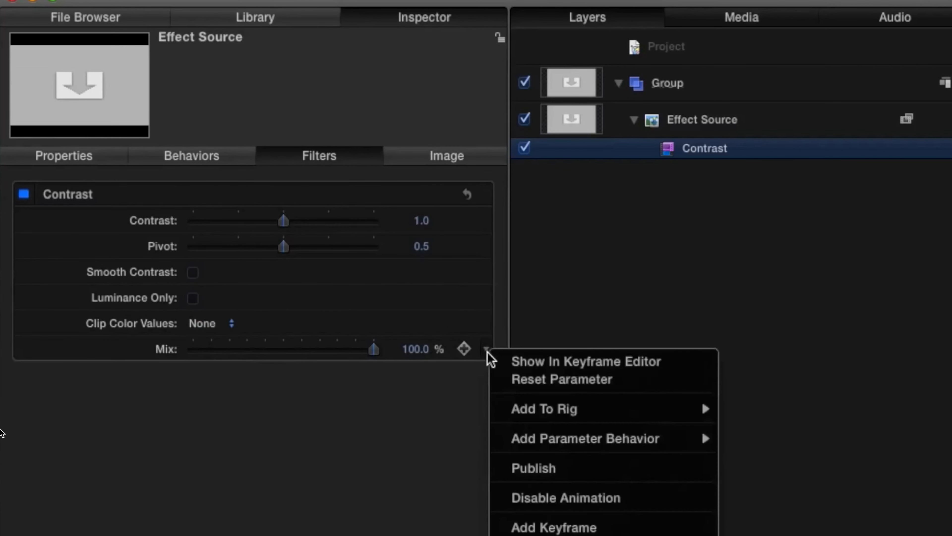
left_click(543, 469)
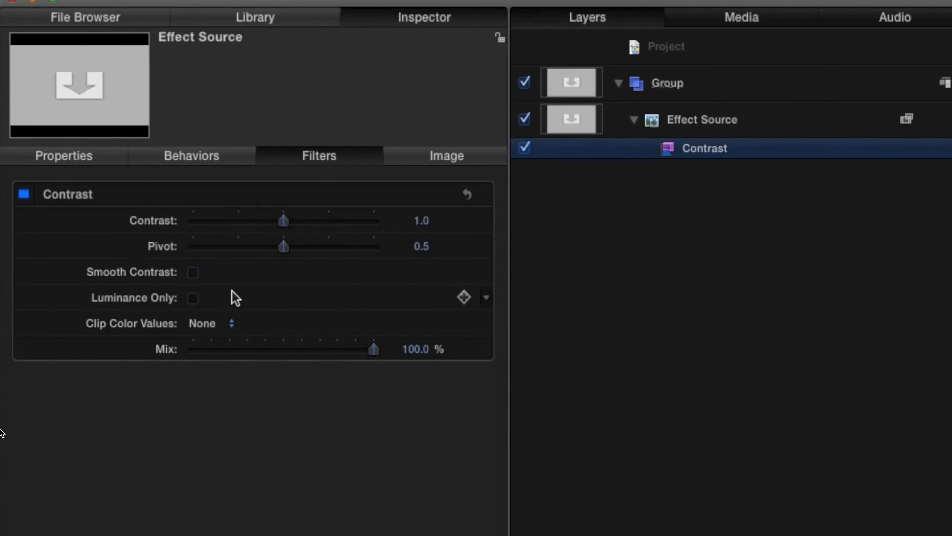
Save the project as a template named New Filter in the Favorites category and publish it with a preview movie
left_click(131, 2)
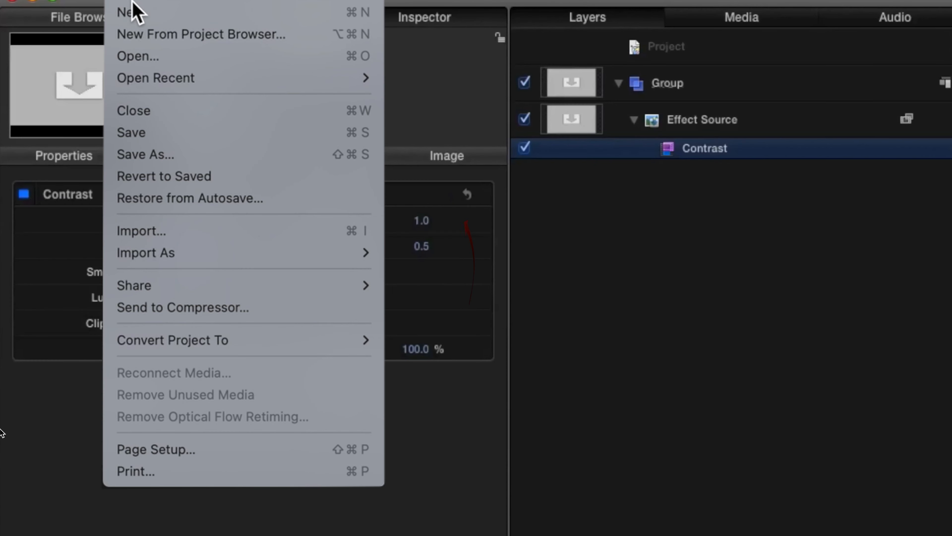
left_click(162, 159)
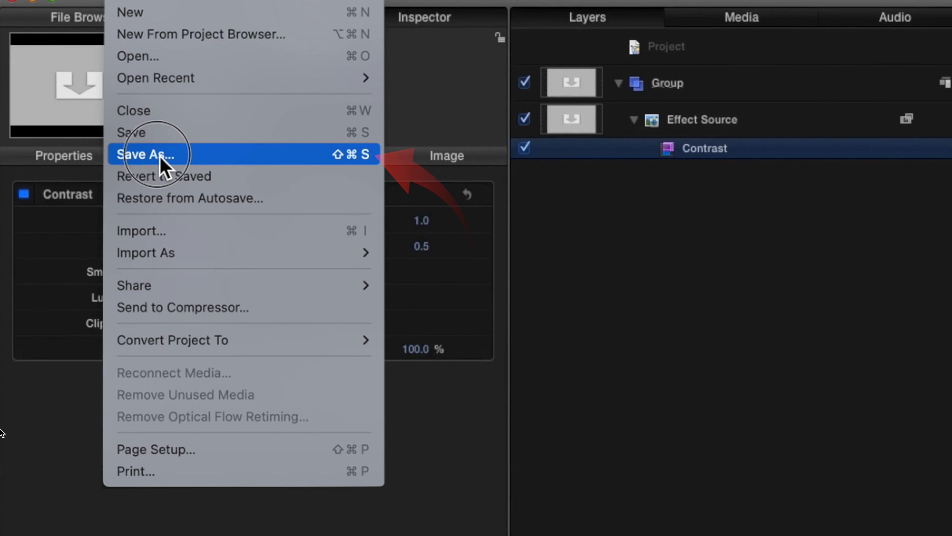
type("New Filter")
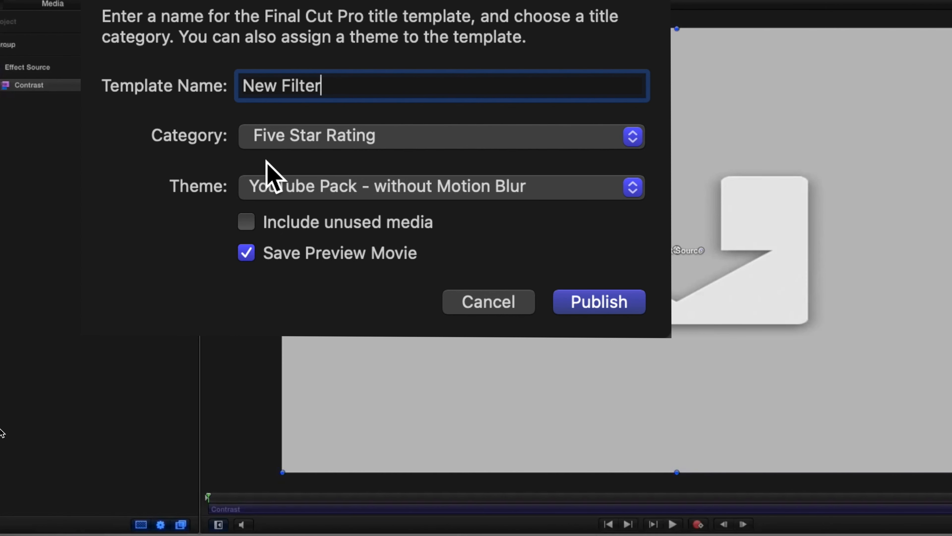
left_click(306, 135)
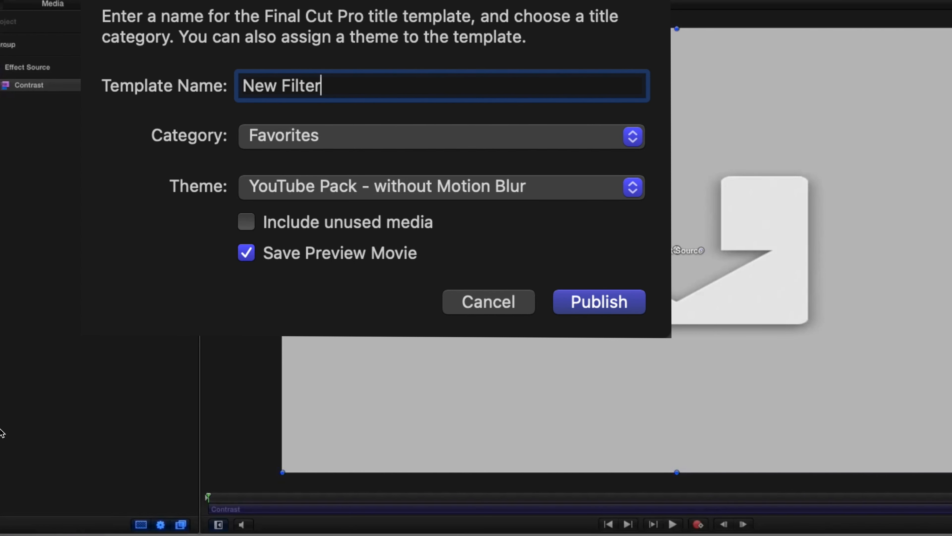
left_click(619, 309)
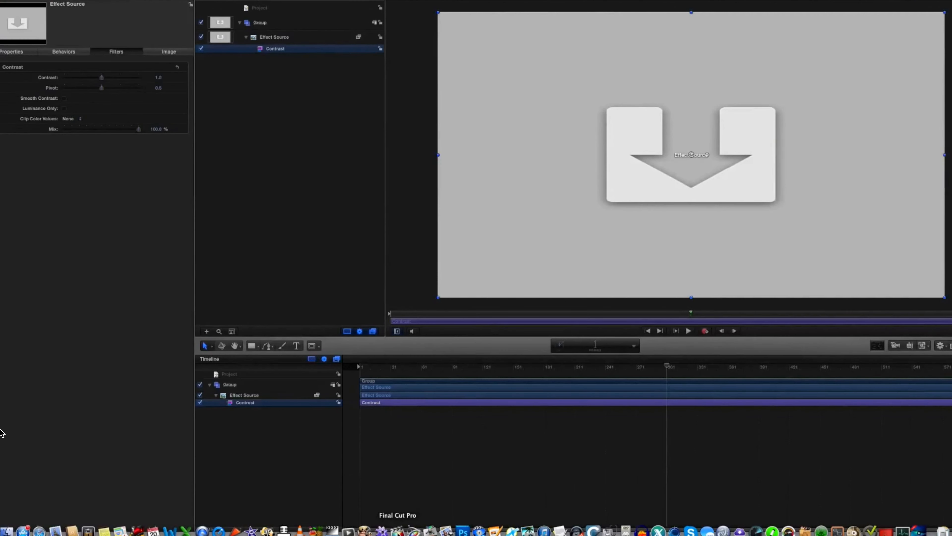
Switch to Final Cut Pro and apply the New filter effect from the Favorites effects category to the timeline clip
left_click(400, 529)
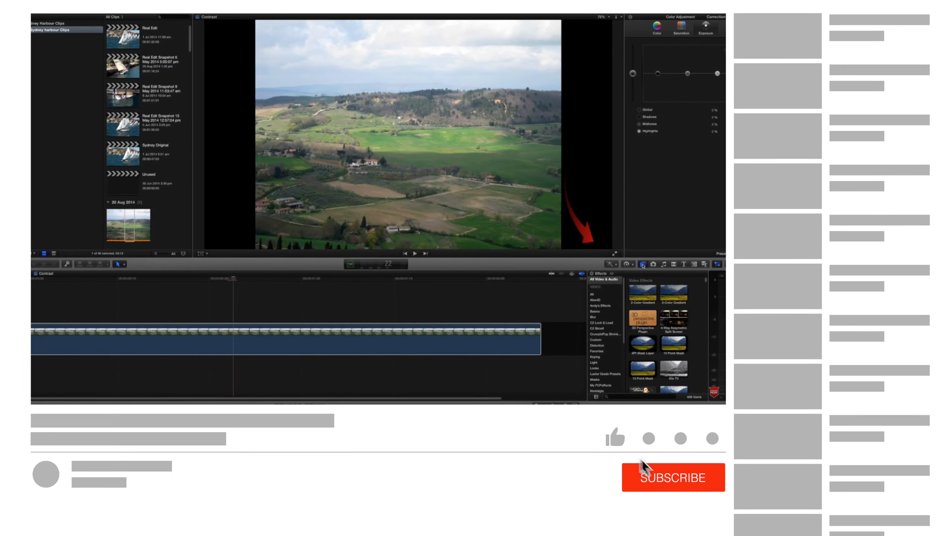
left_click(837, 343)
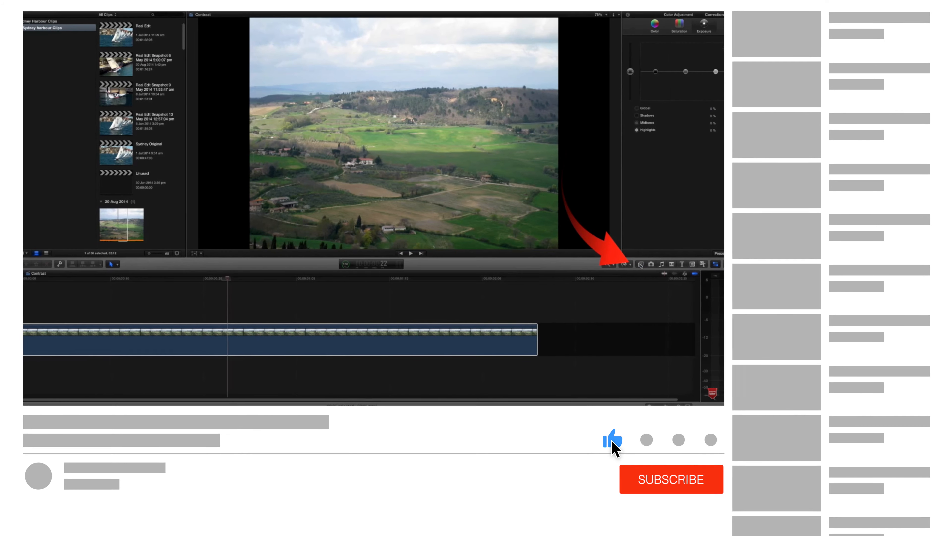
left_click(642, 264)
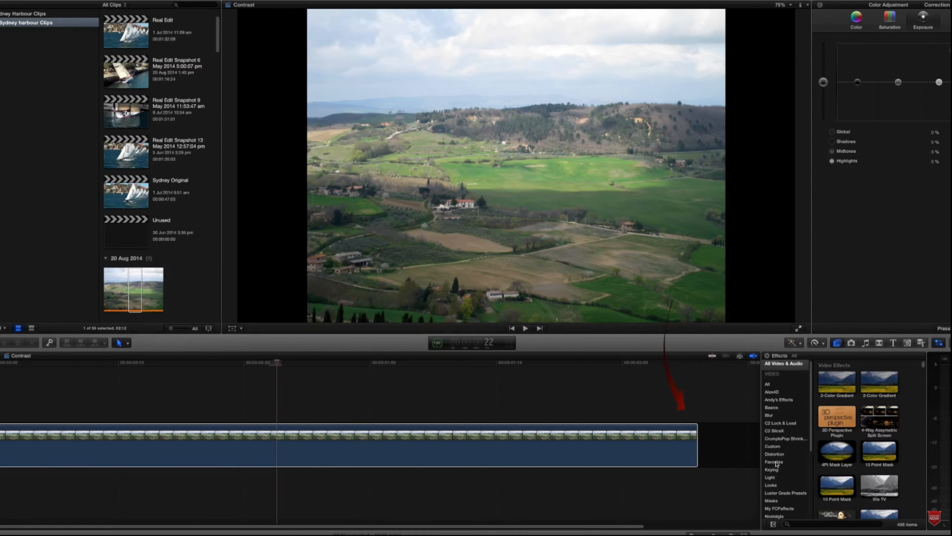
left_click(591, 354)
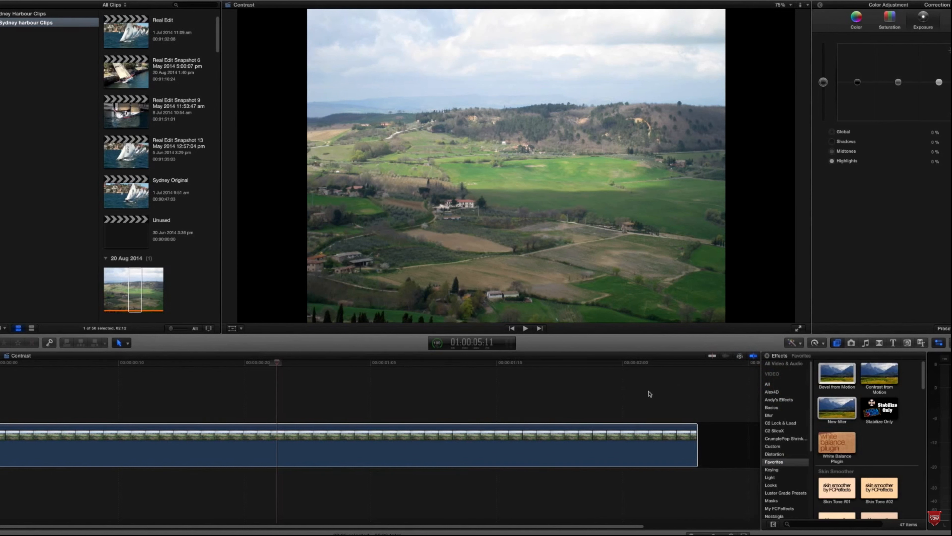
left_click_drag(838, 409, 532, 440)
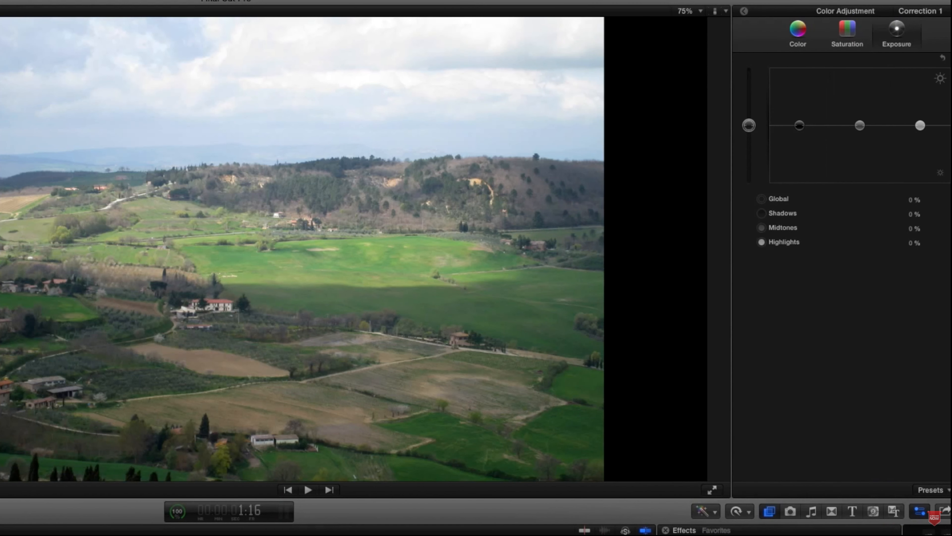
Set the clip's New filter effect to Contrast 0.82 and Pivot 0.4, and turn off Smooth Contrast
left_click(744, 11)
left_click_drag(860, 82, 844, 98)
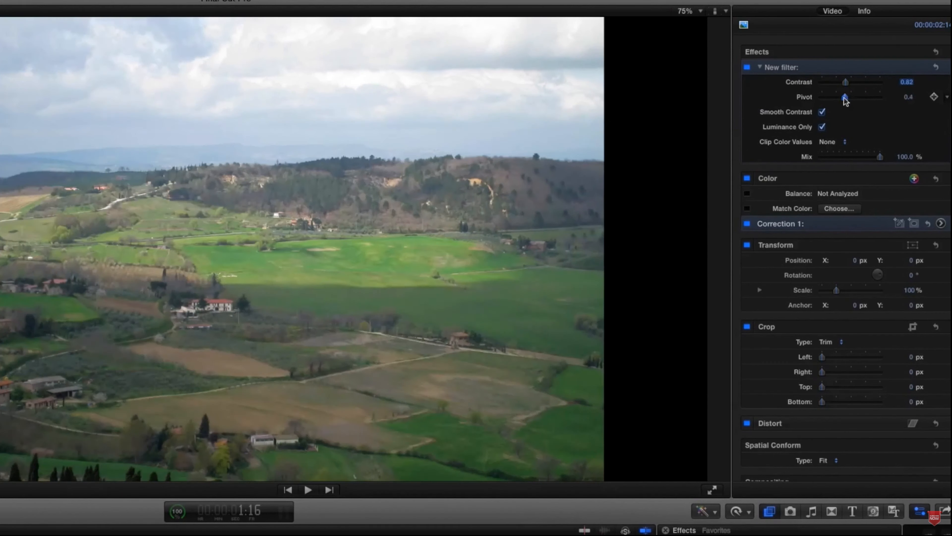
left_click(821, 112)
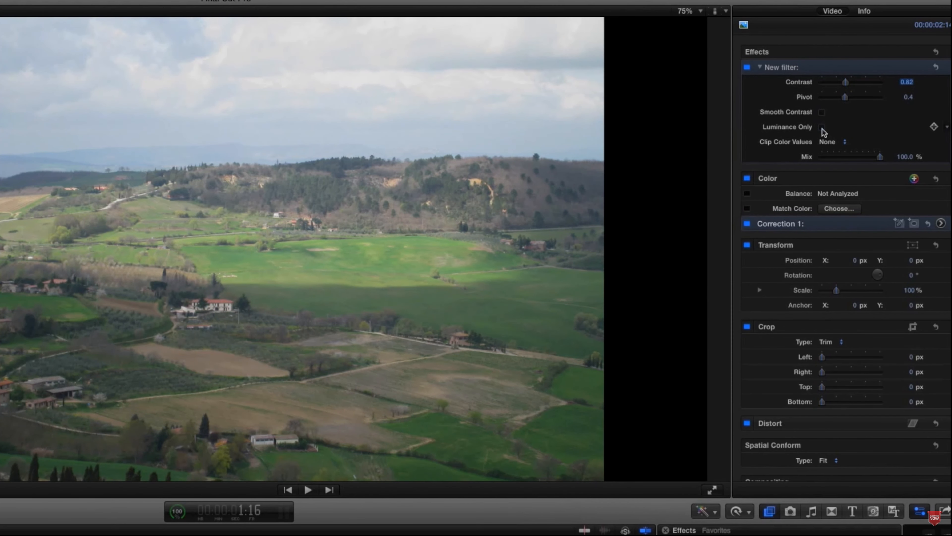